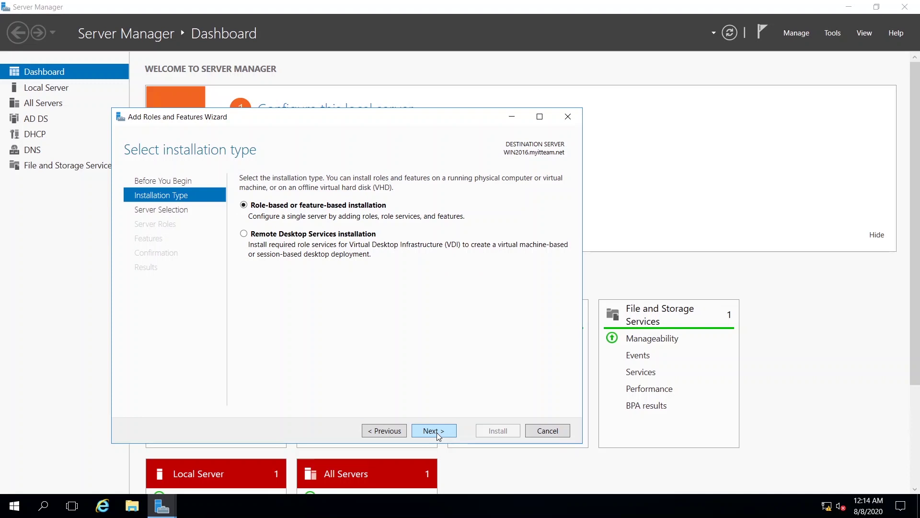
Select the local server and add the Web Server (IIS) role with its required management tools.
left_click(436, 432)
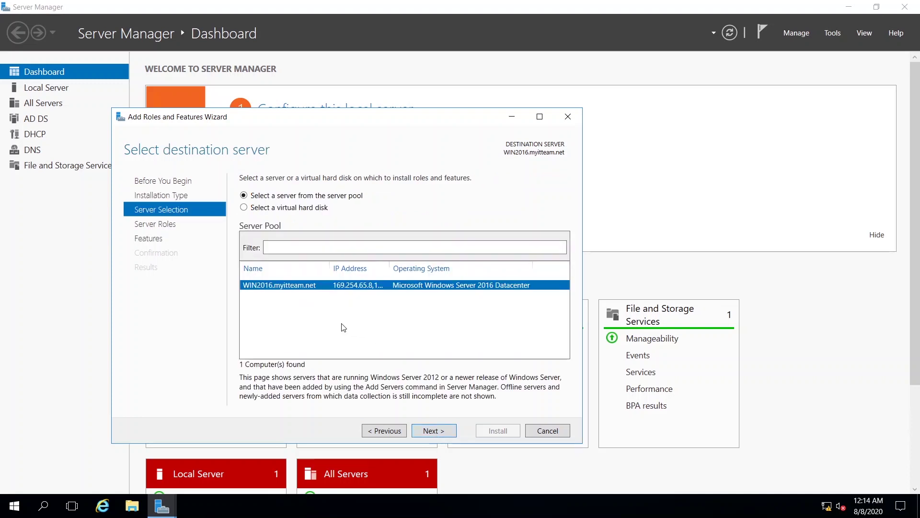
left_click(440, 431)
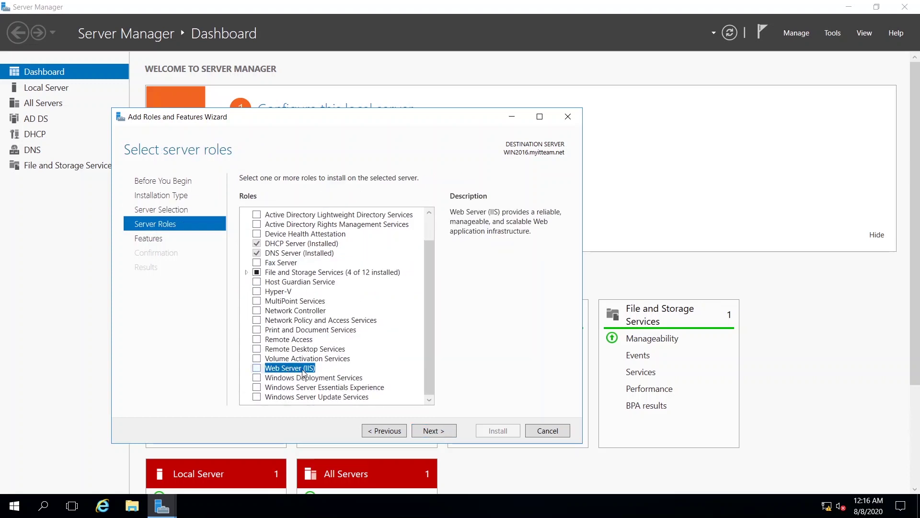
left_click(258, 368)
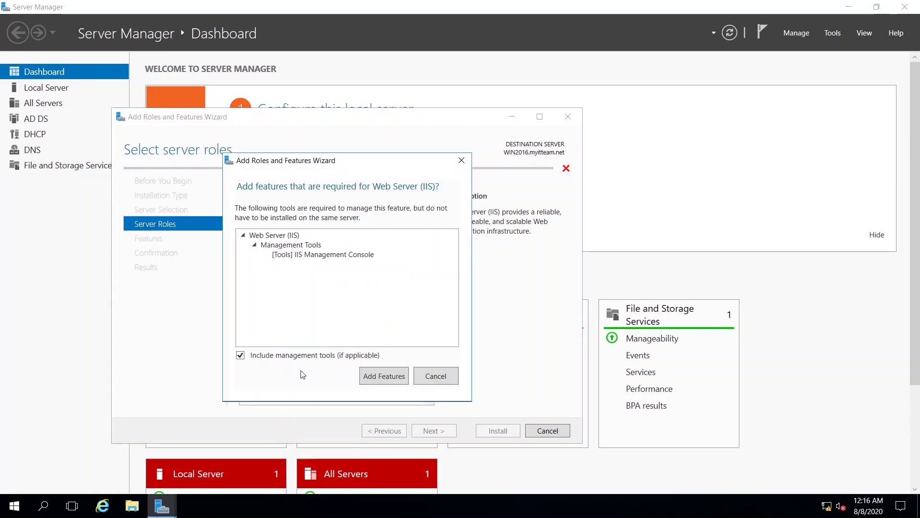
left_click(376, 377)
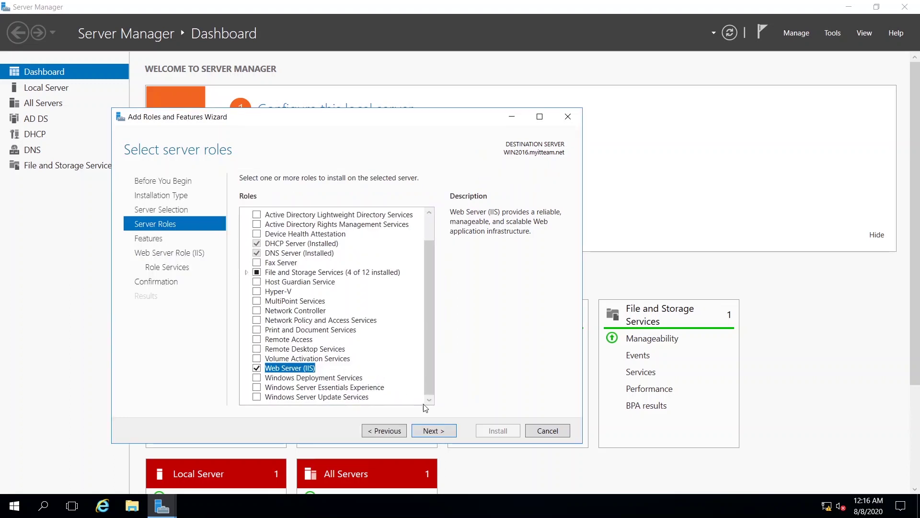
Skip Features, tick the FTP Server role service with FTP Service, and advance to Confirmation.
left_click(433, 430)
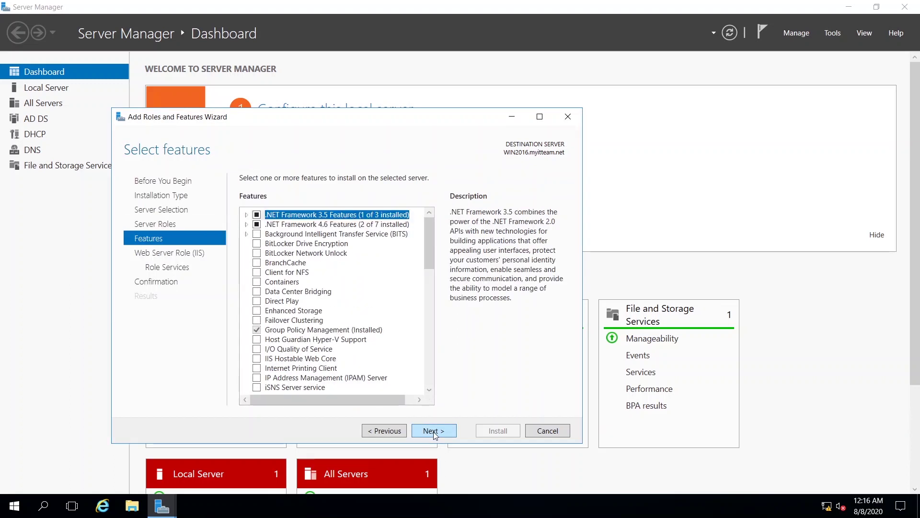
left_click(433, 431)
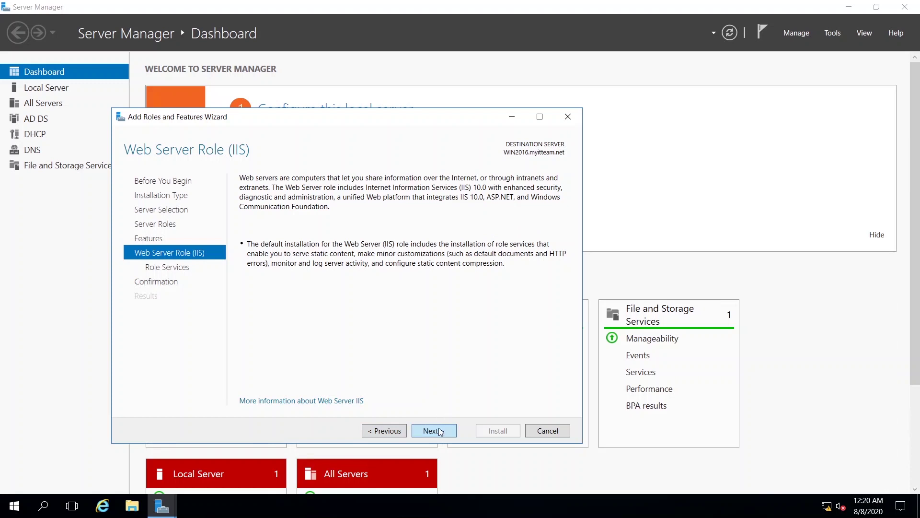
left_click(433, 430)
scroll(393, 343, "down", 6)
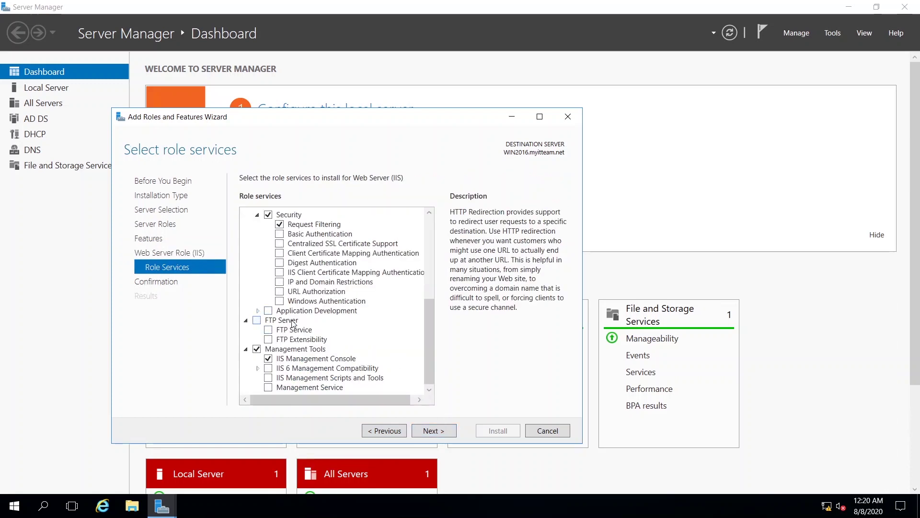
left_click(257, 320)
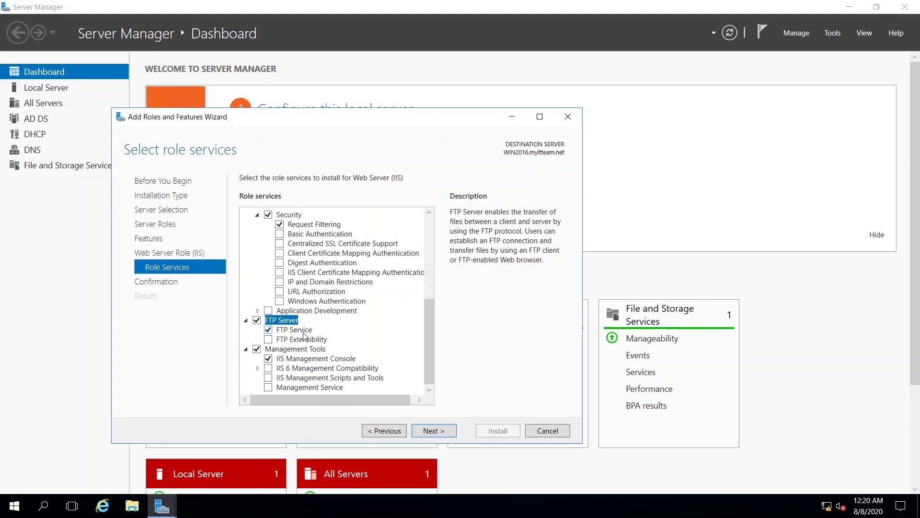
left_click(441, 432)
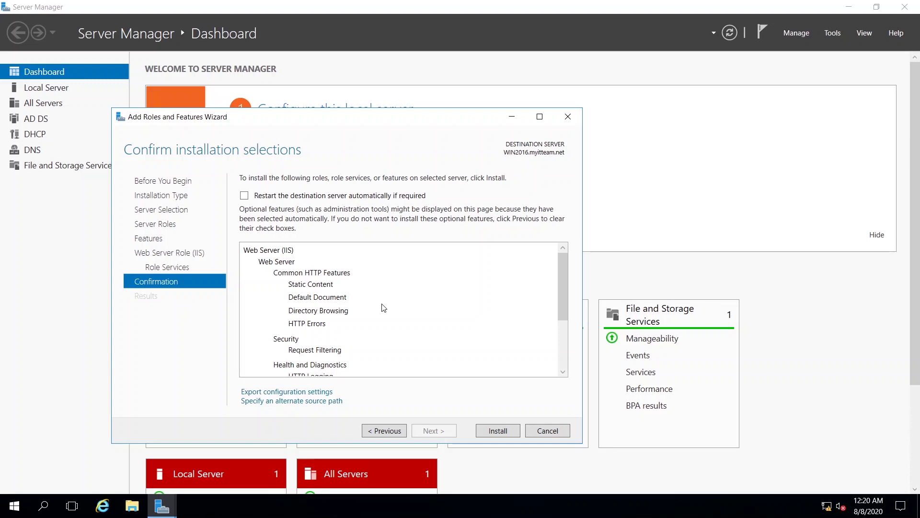
Review the confirmation list for FTP Service, install, and close the wizard after success.
scroll(384, 308, "down", 3)
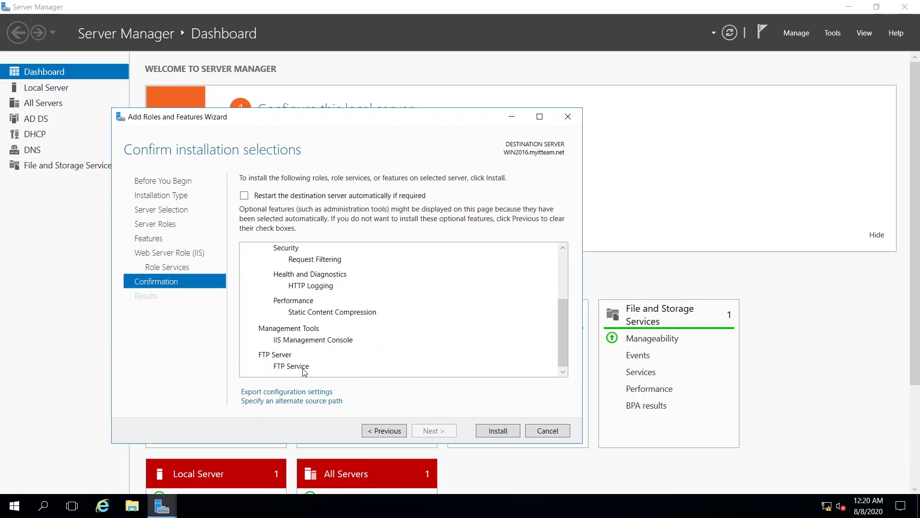
left_click(498, 431)
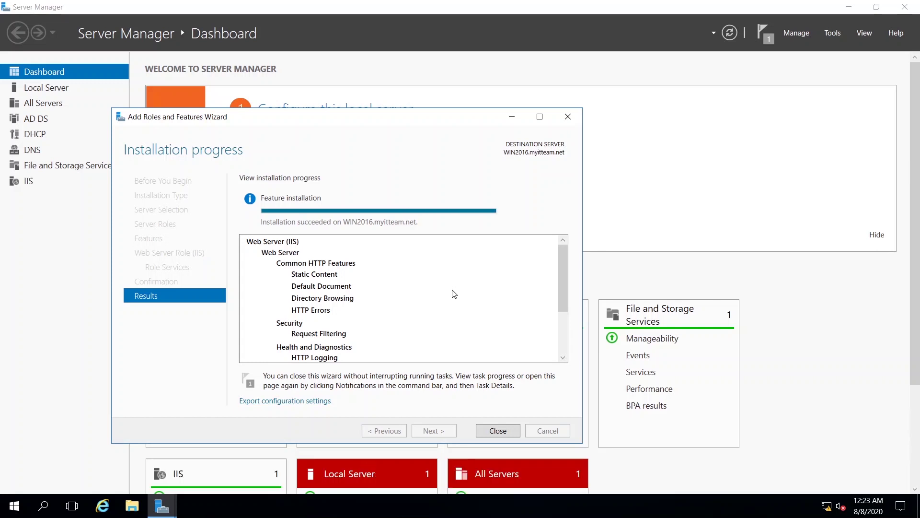
left_click(498, 431)
Confirm the installation succeeded in notifications, then launch IIS Manager from the Tools menu.
left_click(764, 32)
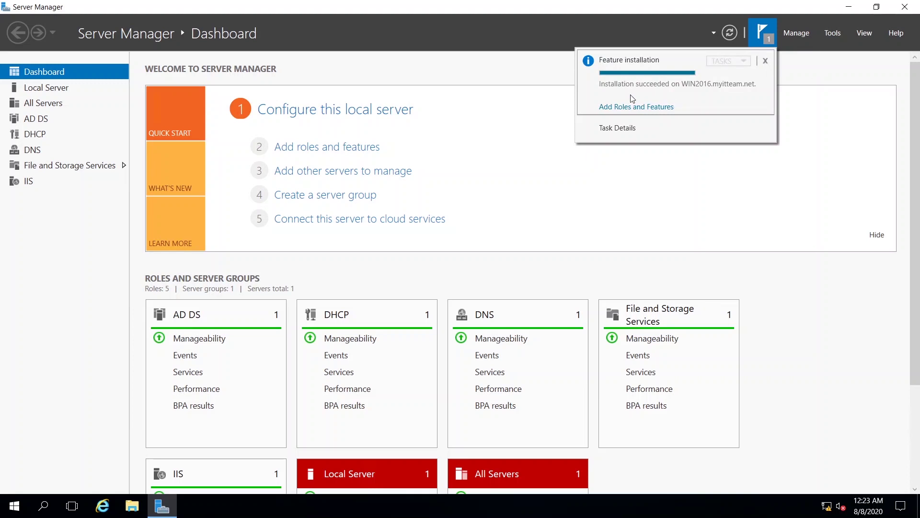
left_click(805, 82)
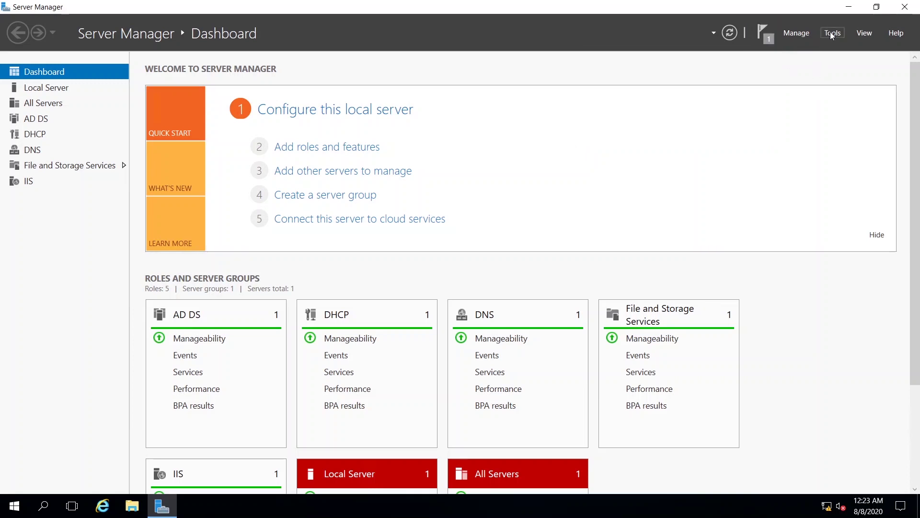
left_click(832, 33)
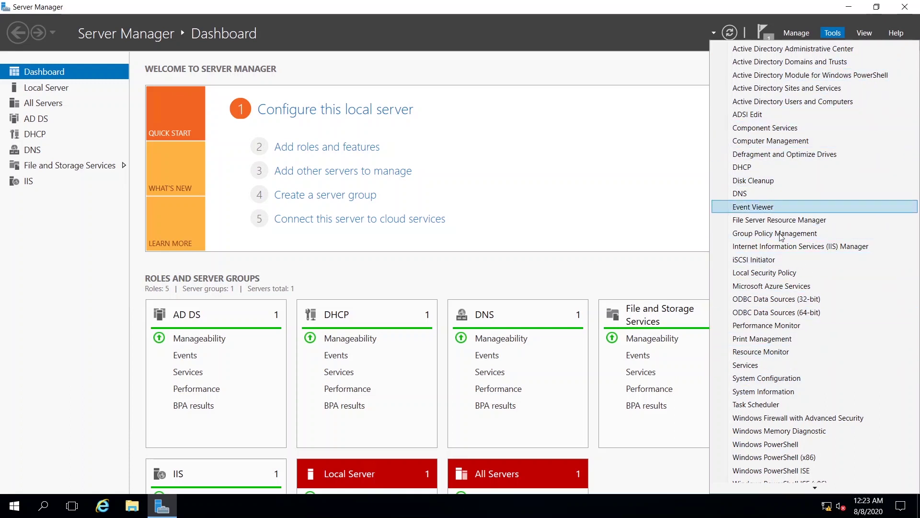
left_click(809, 250)
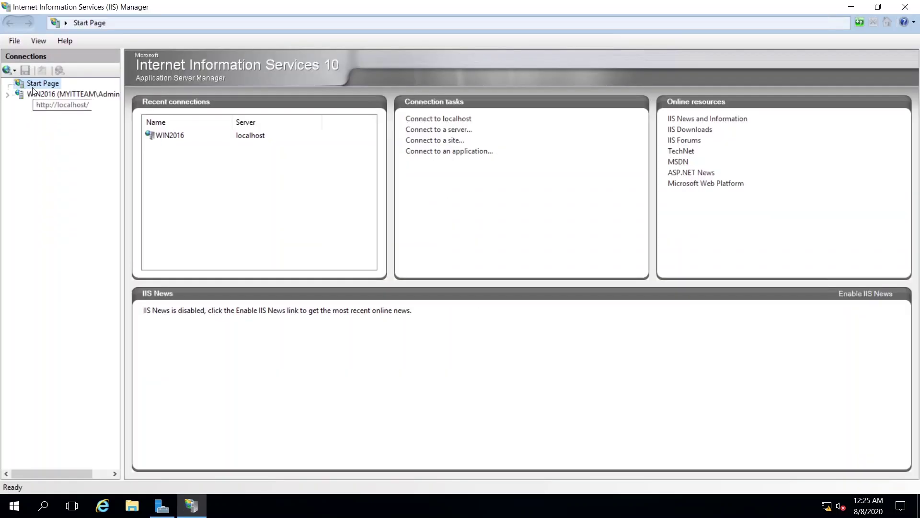
Open the WIN2016 home, widen Connections, expand the server, and bring up the Sites context menu.
left_click(53, 96)
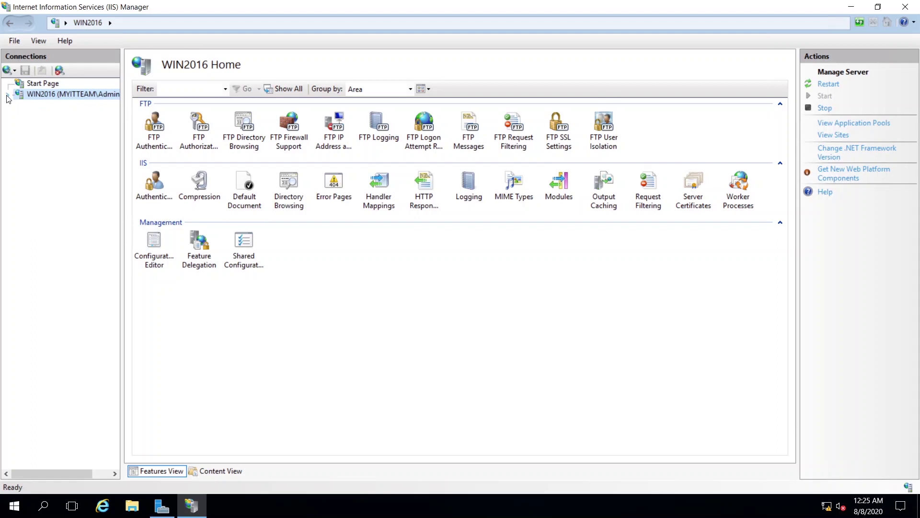
left_click_drag(121, 115, 151, 115)
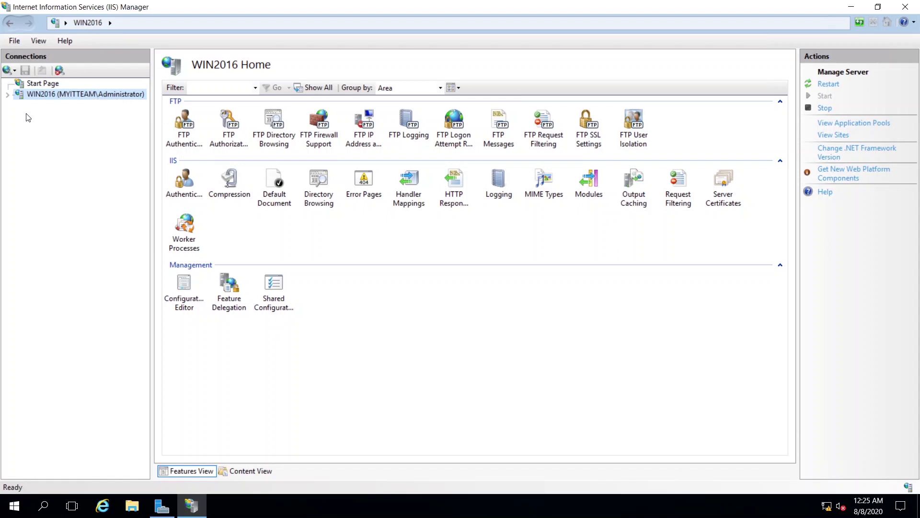
left_click(7, 96)
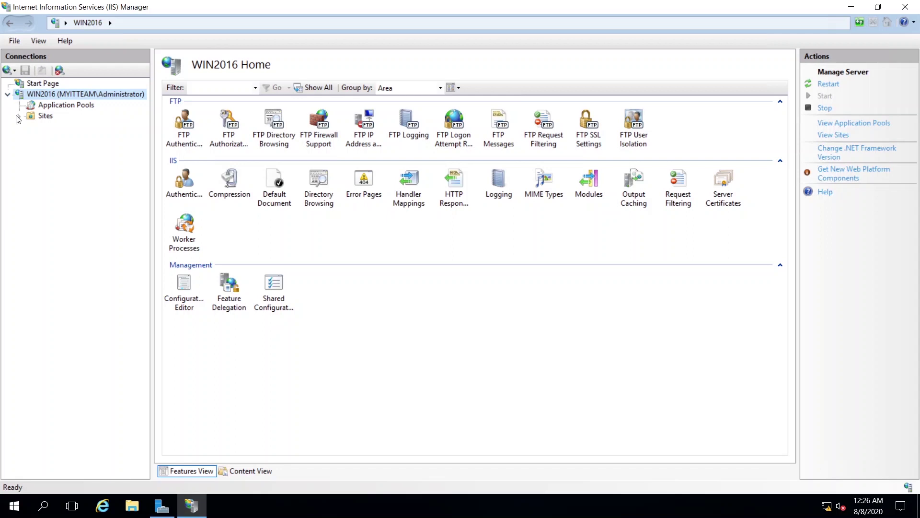
right_click(40, 118)
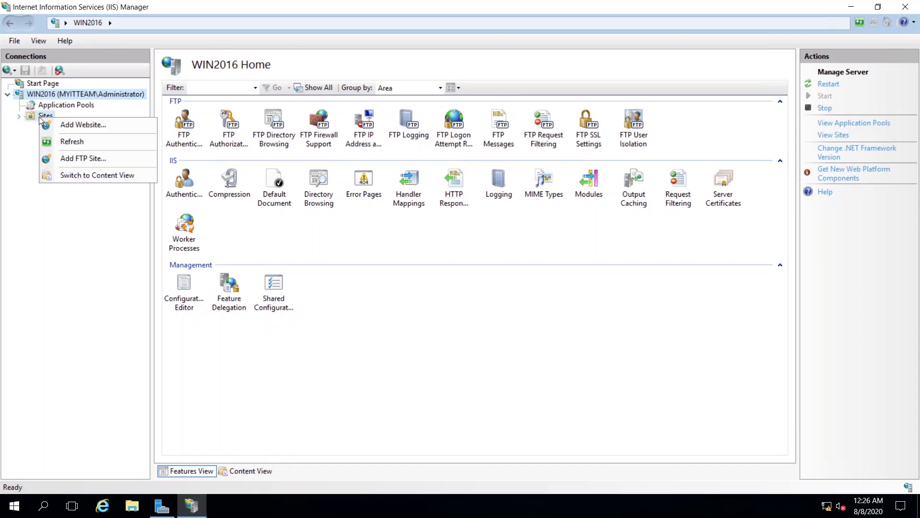
Create FTP site FTP-MYITTEAM with physical path C:\FTP-Root and continue to binding settings.
left_click(98, 163)
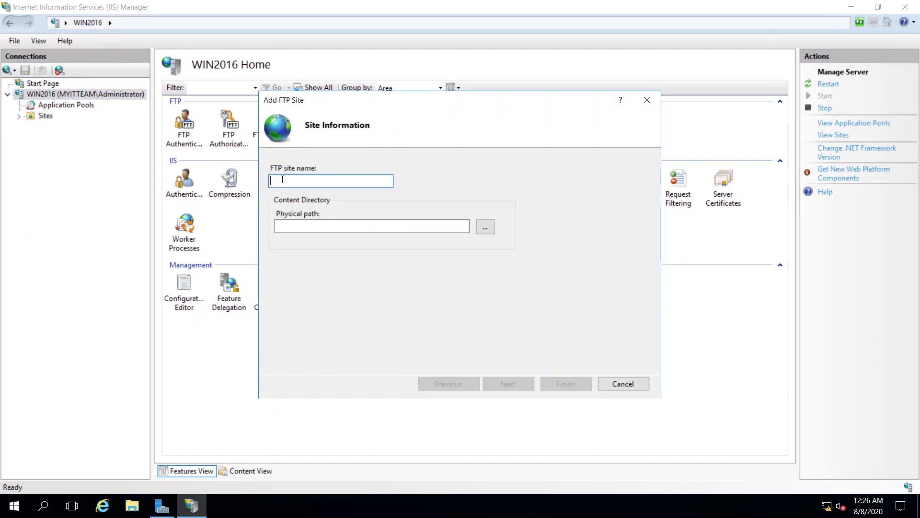
type("FTP-MYITTEAM")
left_click(312, 224)
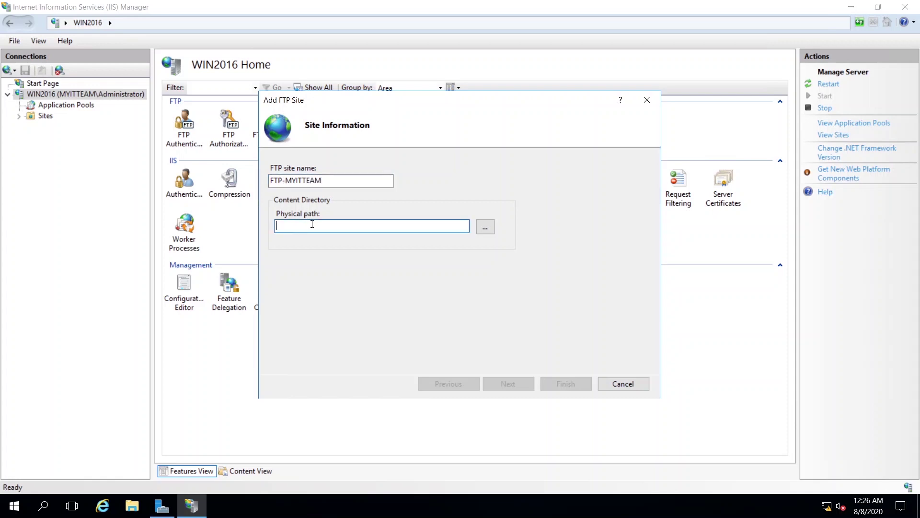
left_click(493, 228)
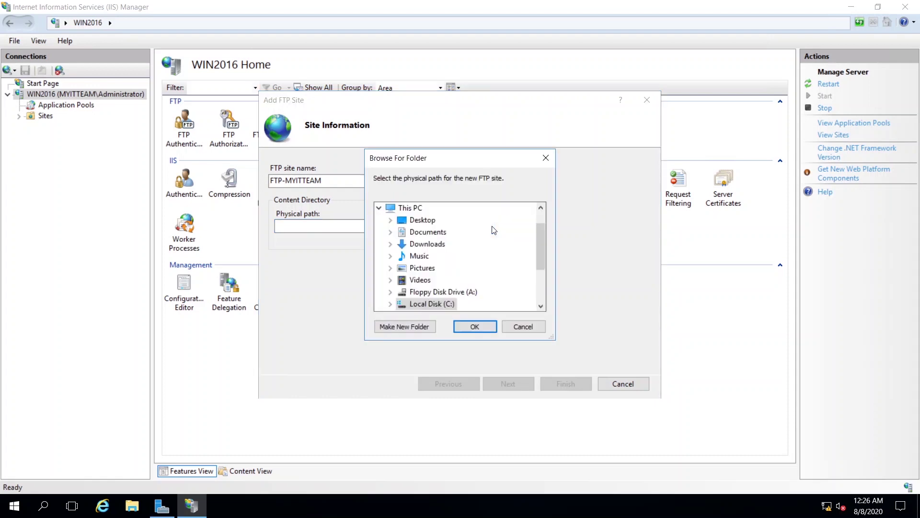
double_click(423, 232)
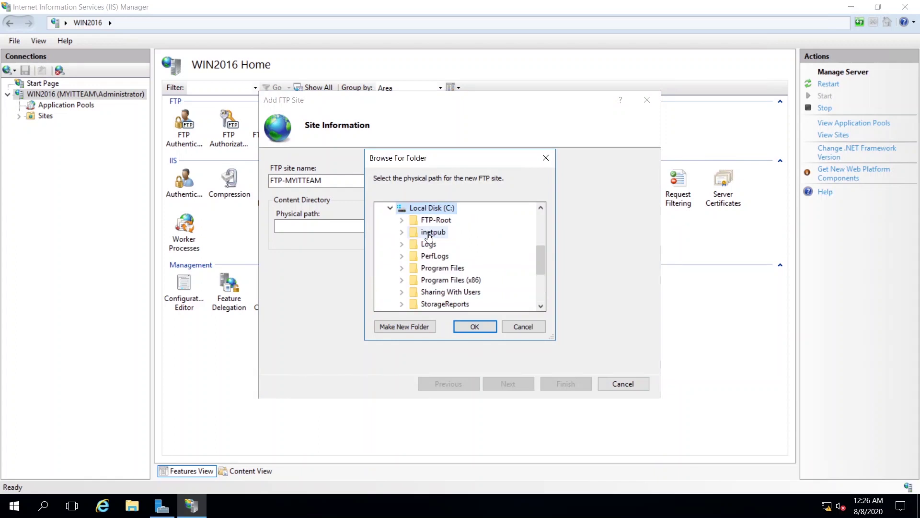
left_click(435, 221)
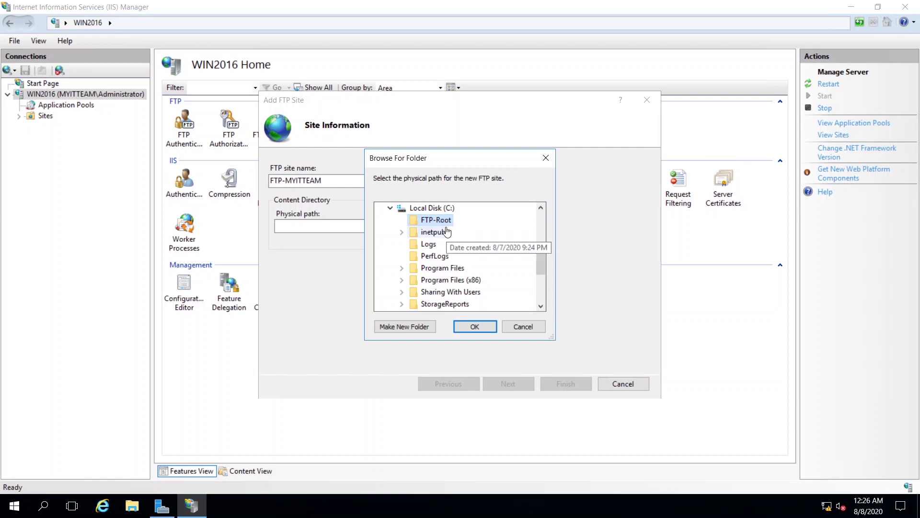
left_click(487, 326)
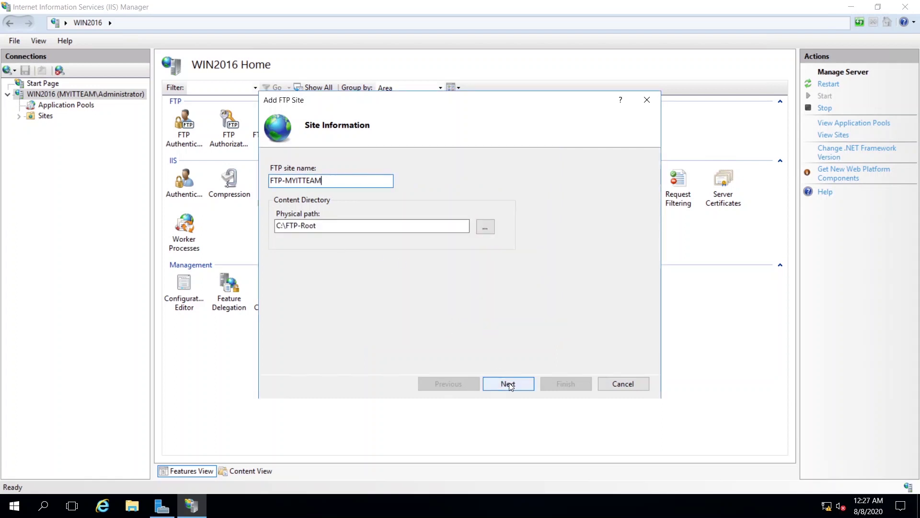
left_click(508, 384)
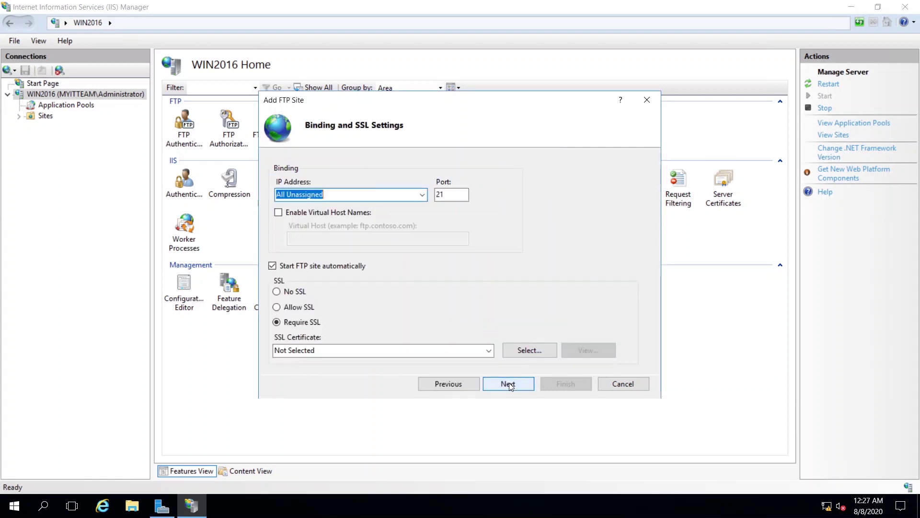
Bind the FTP site to 192.168.0.200 on port 21 with No SSL.
left_click(422, 194)
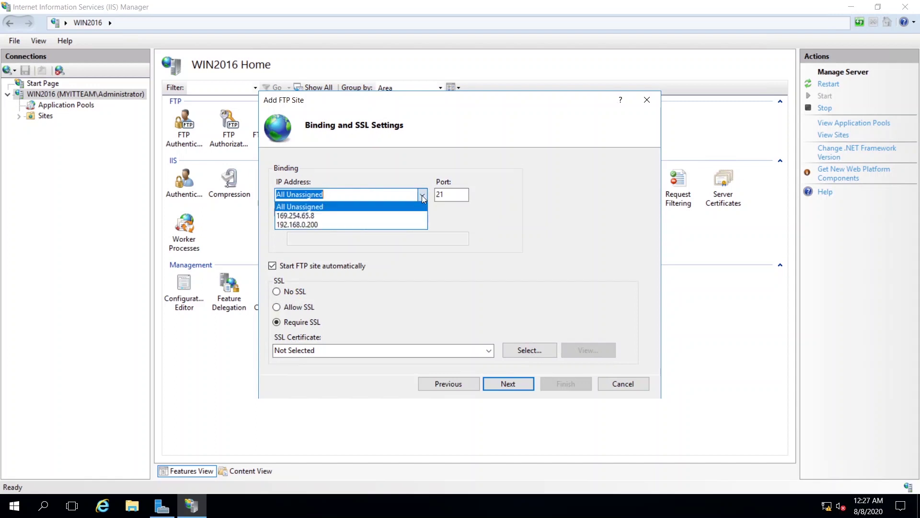
left_click(315, 225)
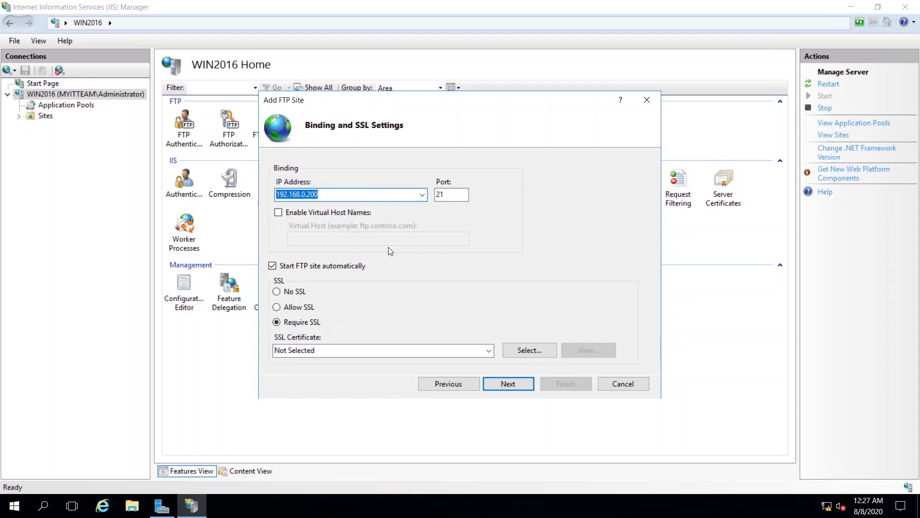
left_click(276, 292)
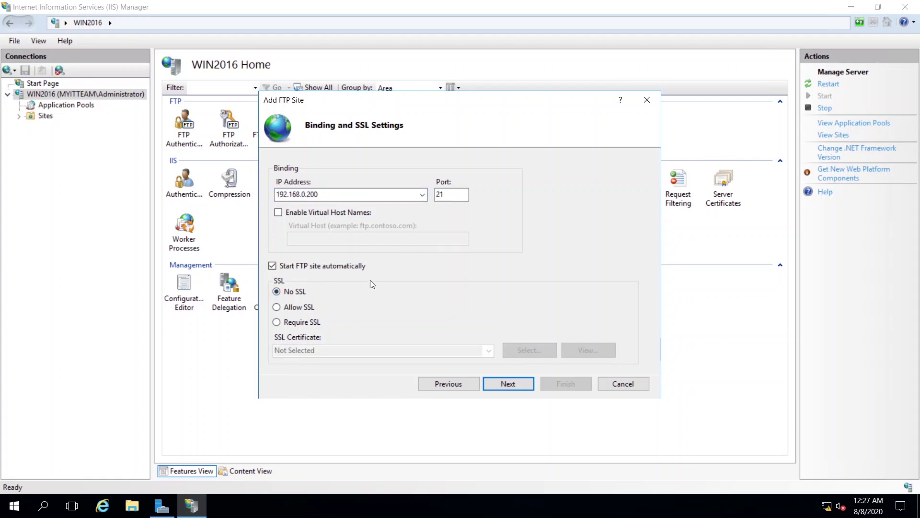
left_click(512, 384)
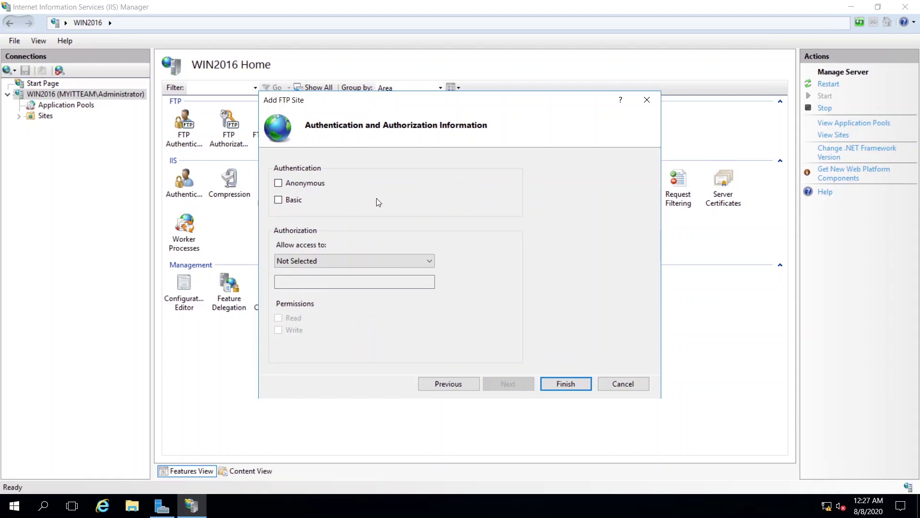
Enable Basic authentication, allow one specified user Read and Write access, and finish the site.
left_click(288, 201)
left_click(321, 259)
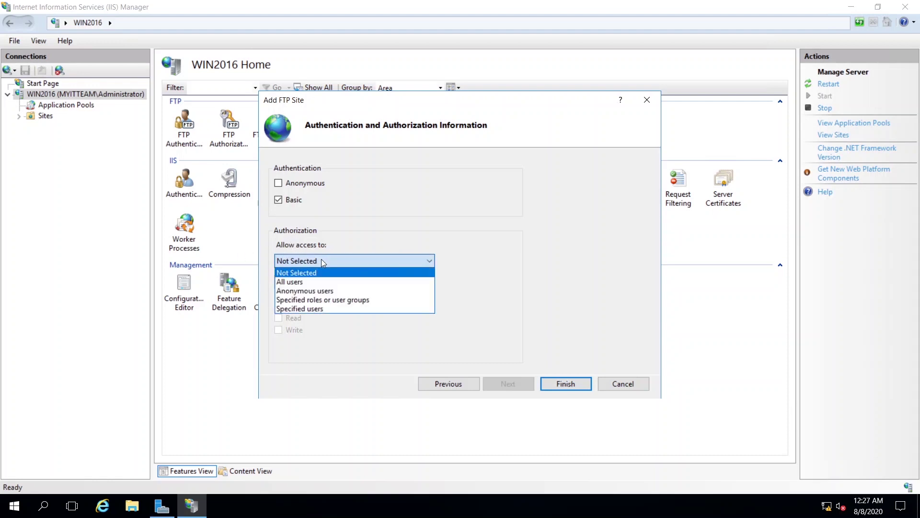
left_click(327, 309)
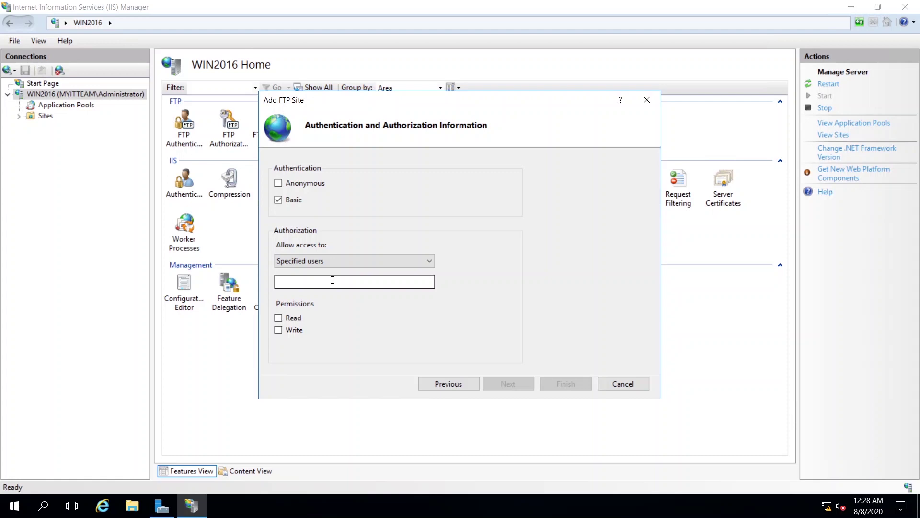
left_click(338, 262)
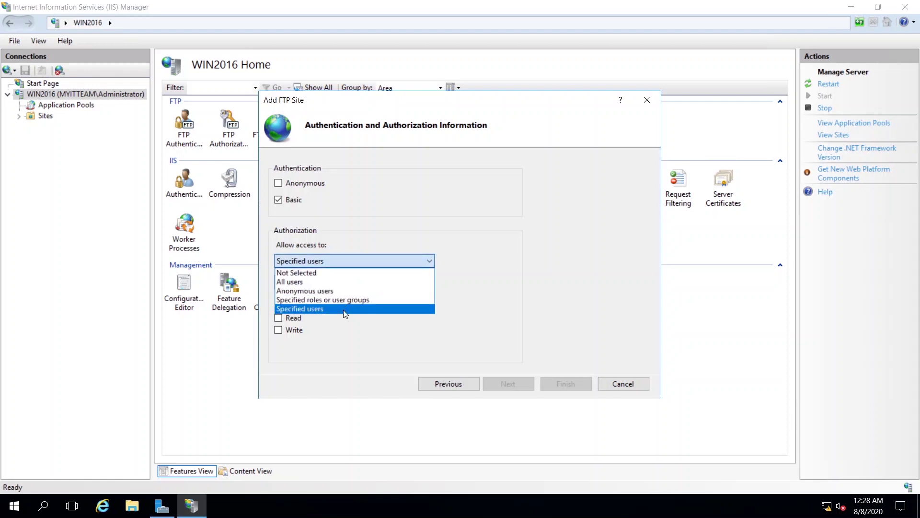
left_click(342, 309)
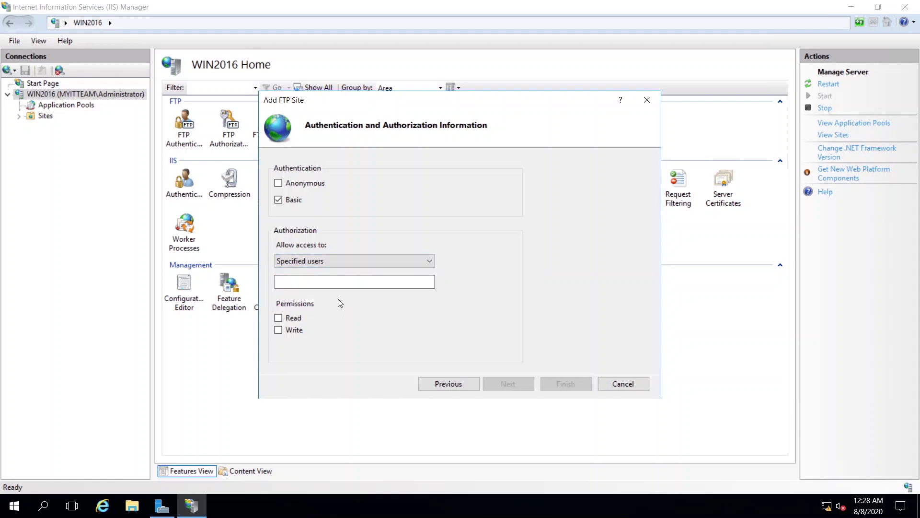
left_click(330, 283)
type("x")
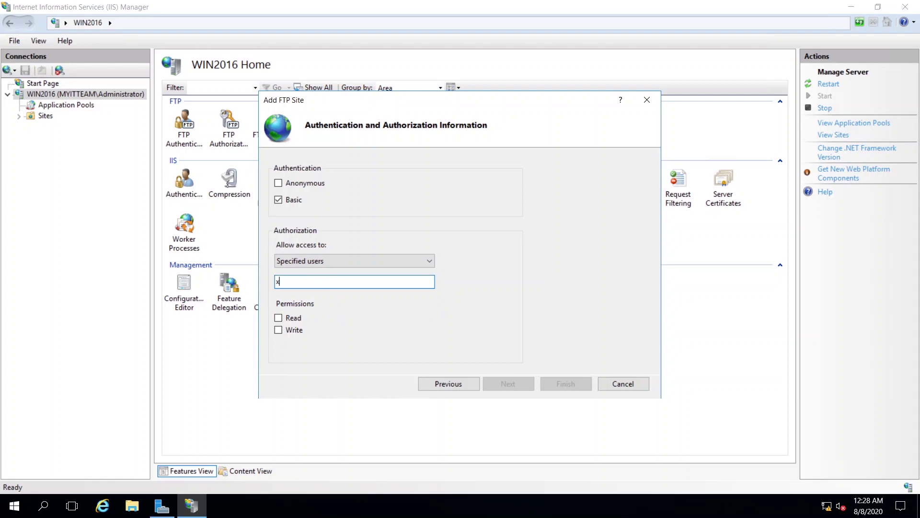
type("yz")
left_click(278, 318)
left_click(278, 330)
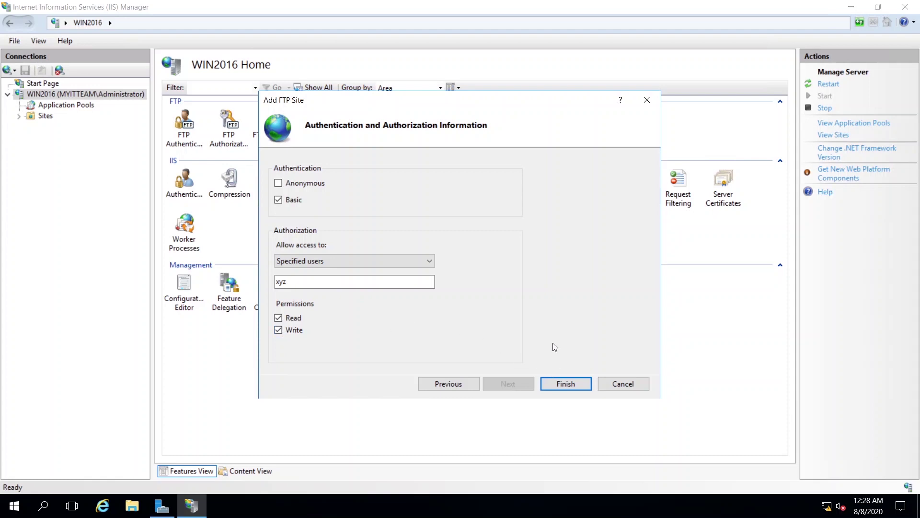
left_click(573, 384)
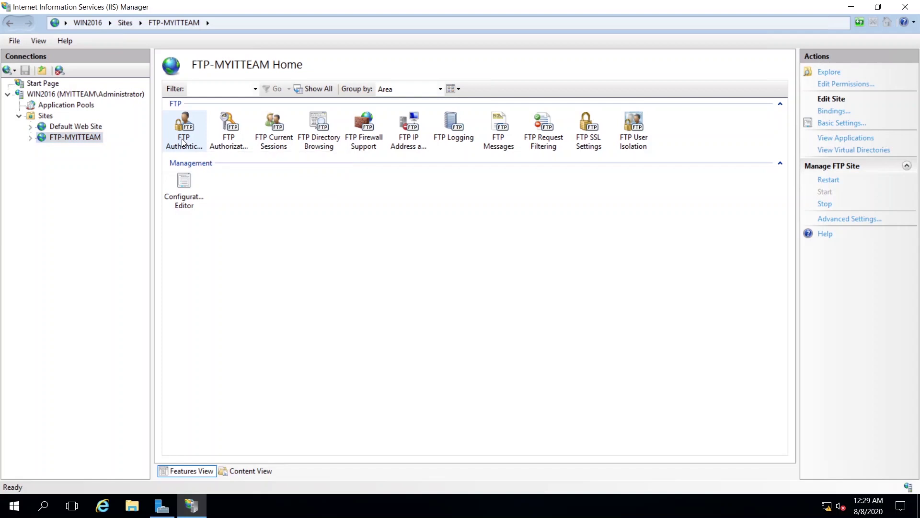
Check the Basic entry in FTP Authentication, then open the site's FTP Authorization Rules.
left_click(182, 141)
double_click(183, 142)
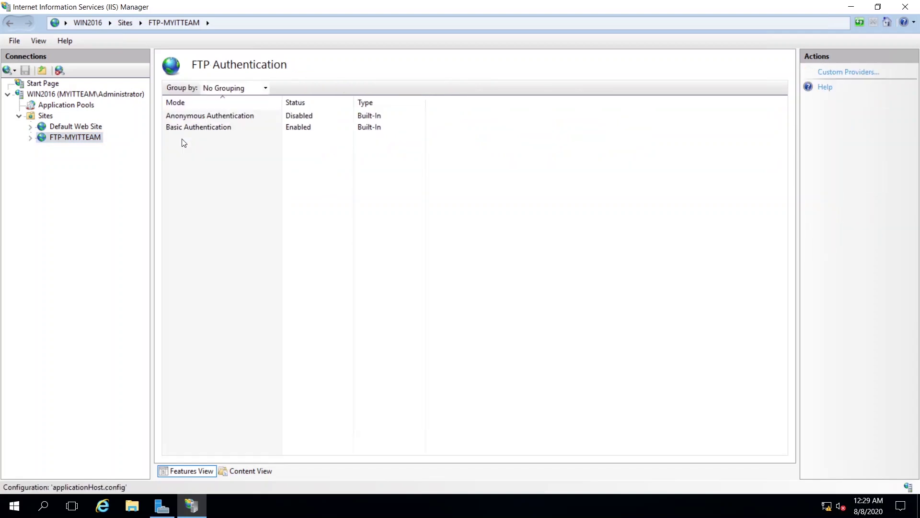
left_click(216, 128)
left_click(93, 138)
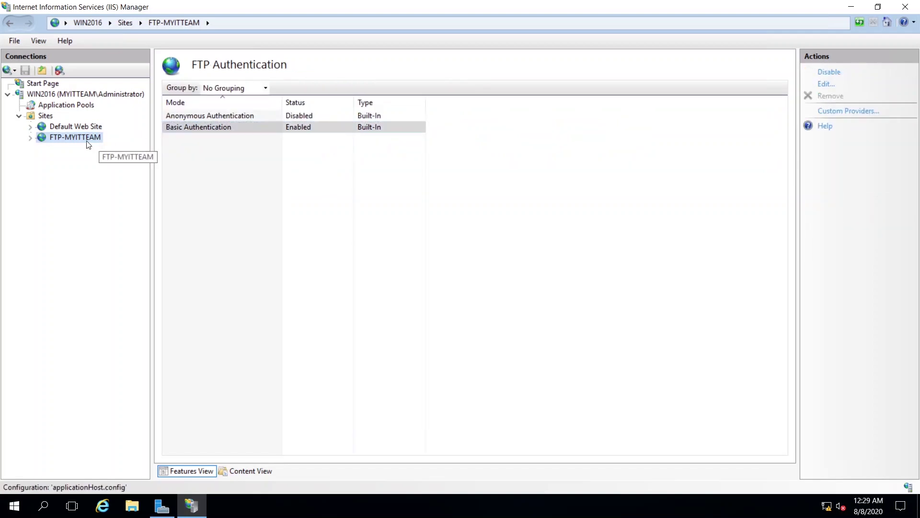
double_click(246, 137)
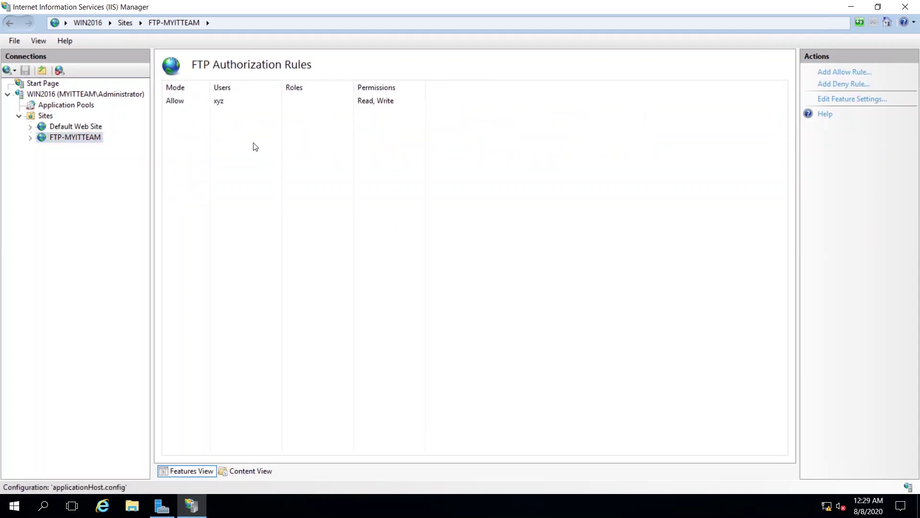
right_click(192, 150)
left_click(215, 158)
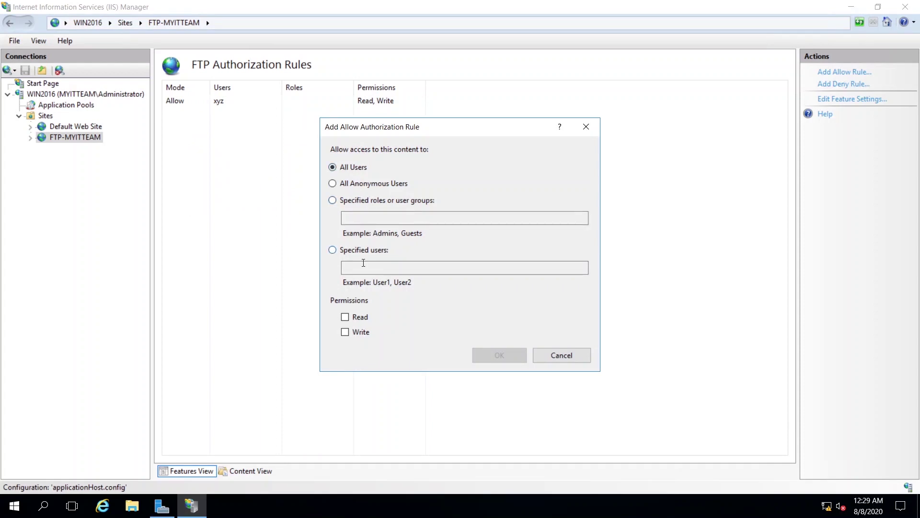
left_click(333, 250)
left_click(388, 269)
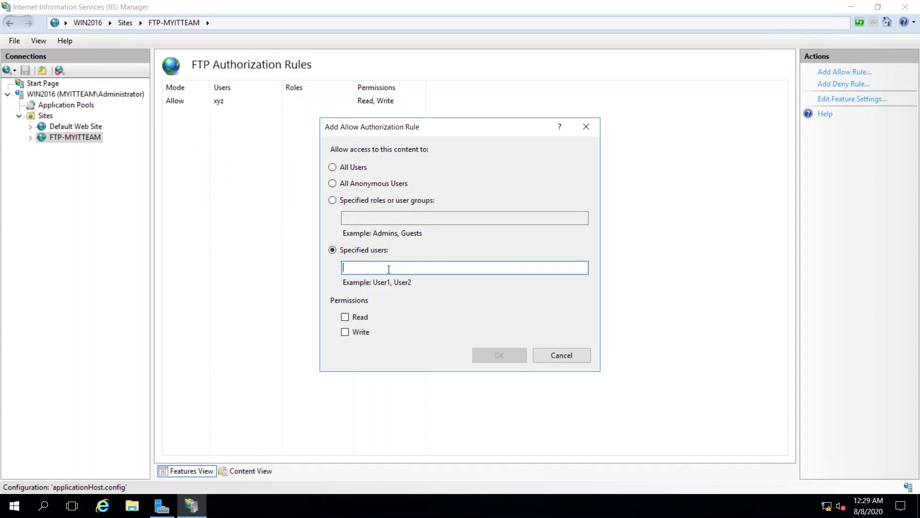
type("mansoor")
left_click(345, 316)
left_click(346, 332)
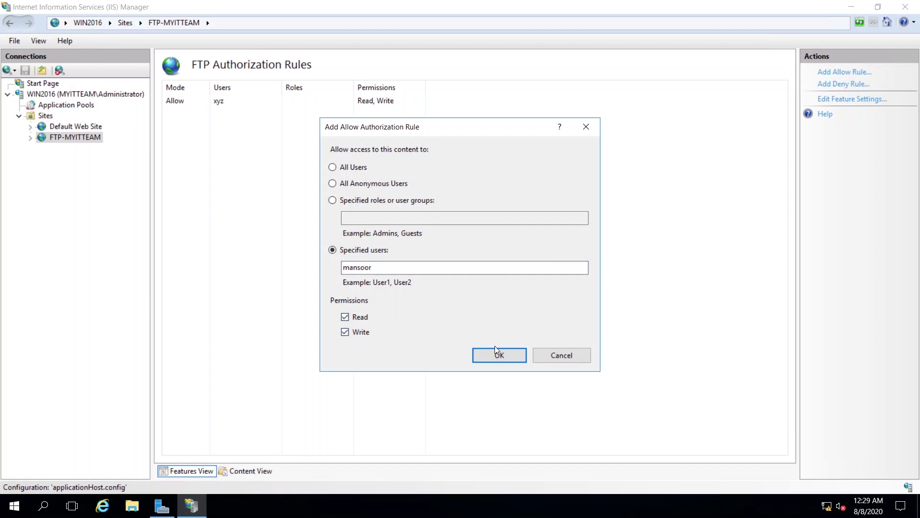
left_click(499, 358)
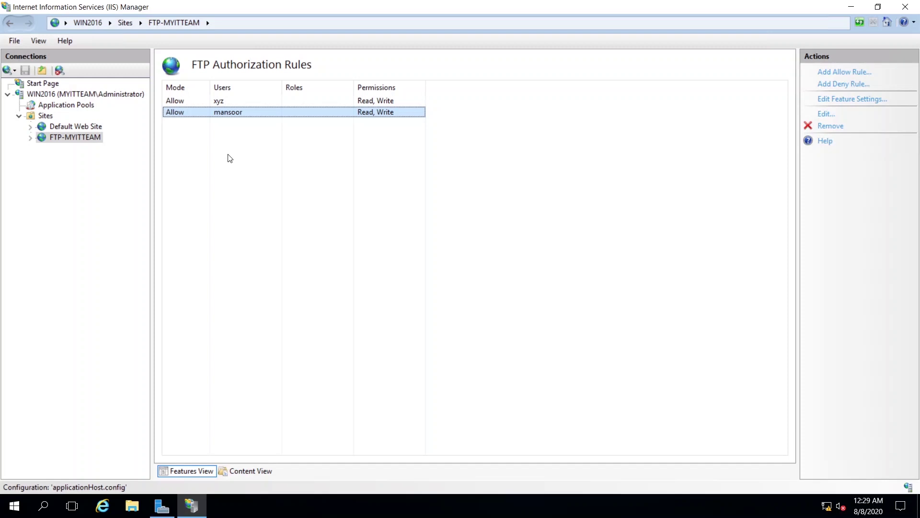
left_click(830, 126)
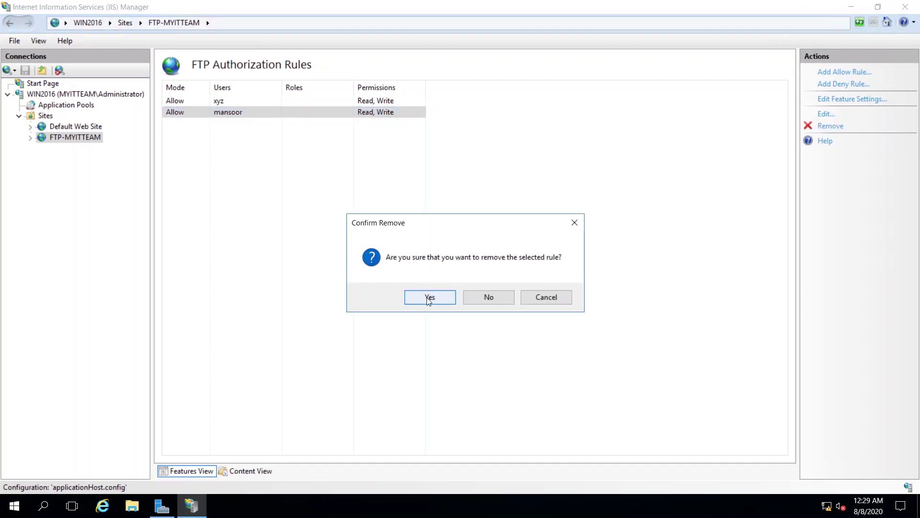
left_click(428, 298)
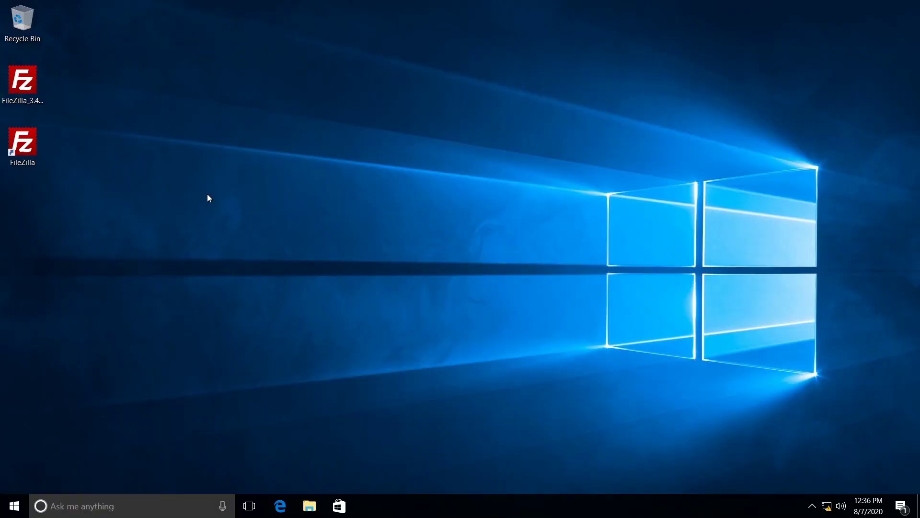
Move the FileZilla shortcut onto the desktop and launch FileZilla from it.
left_click_drag(17, 148, 238, 196)
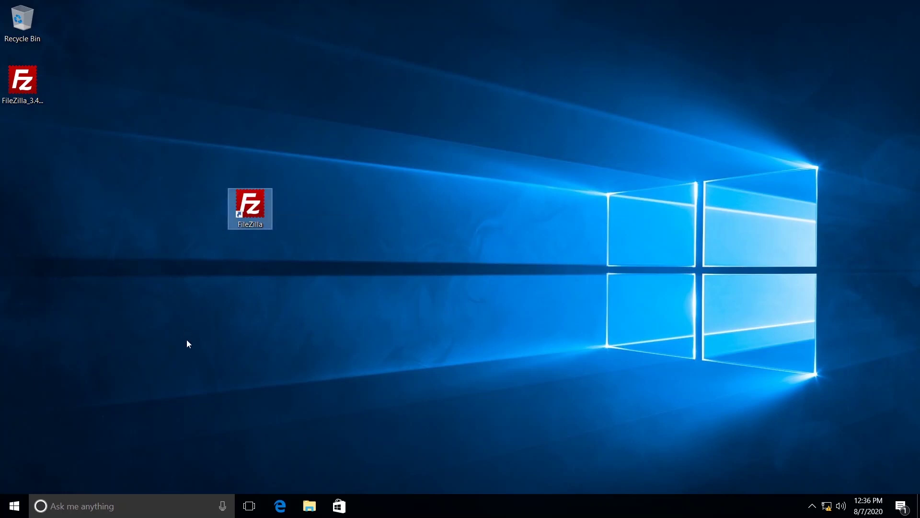
double_click(253, 215)
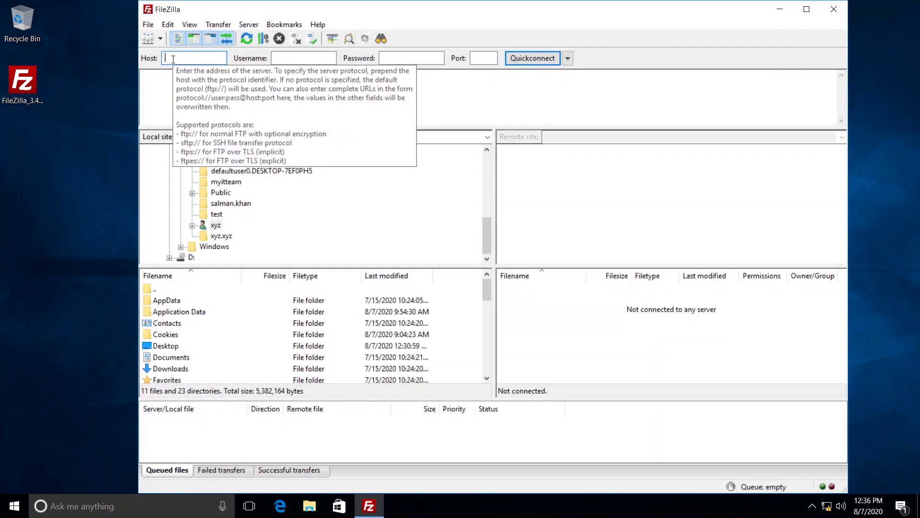
Quickconnect to 192.168.0.200 port 21 with the user's credentials, accepting the insecure FTP warning.
type("192.168")
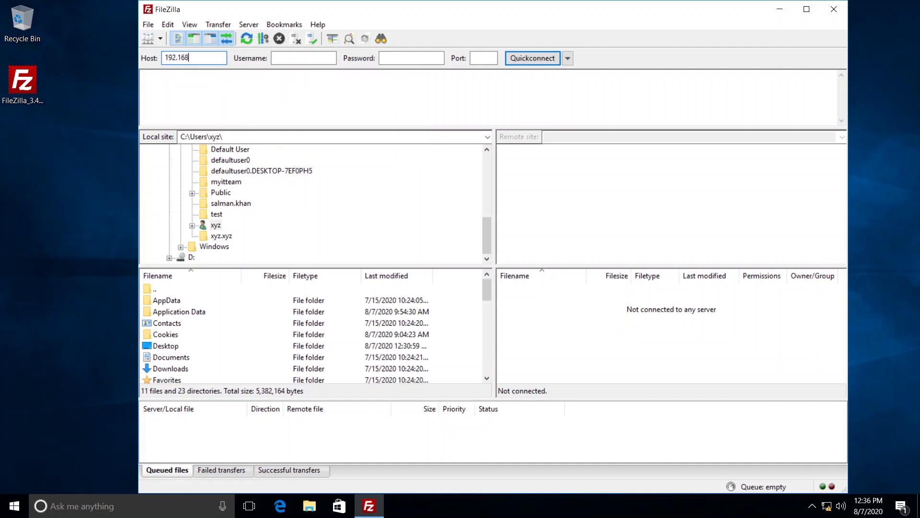
type(".0.200")
left_click(287, 60)
type("xyz")
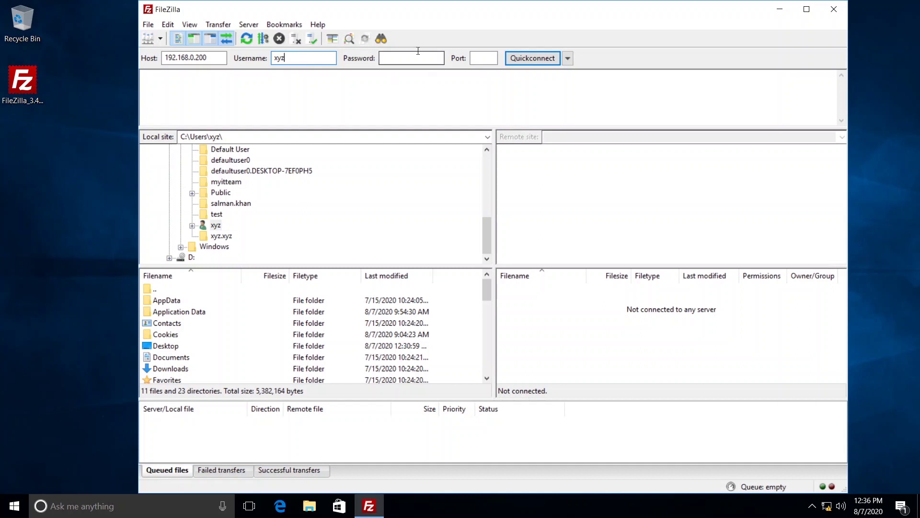
left_click(407, 59)
type("12345678910")
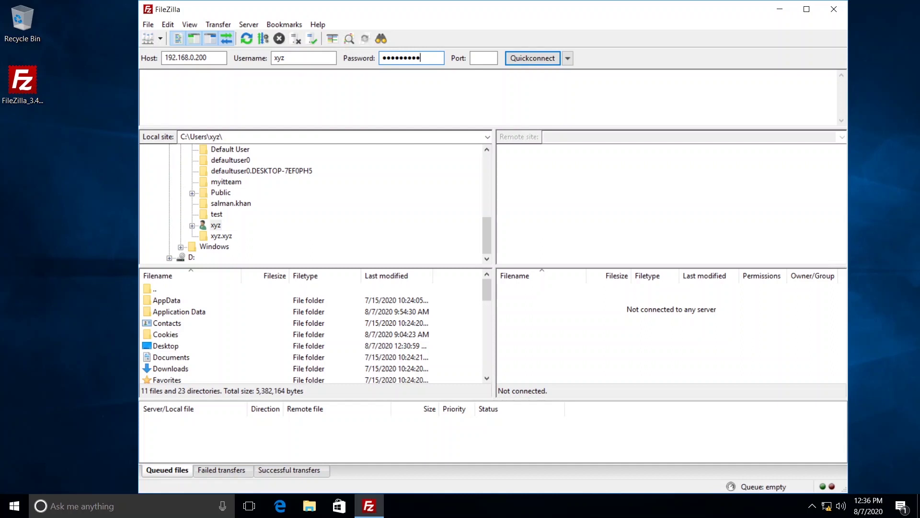
left_click(486, 58)
type("21")
left_click(524, 57)
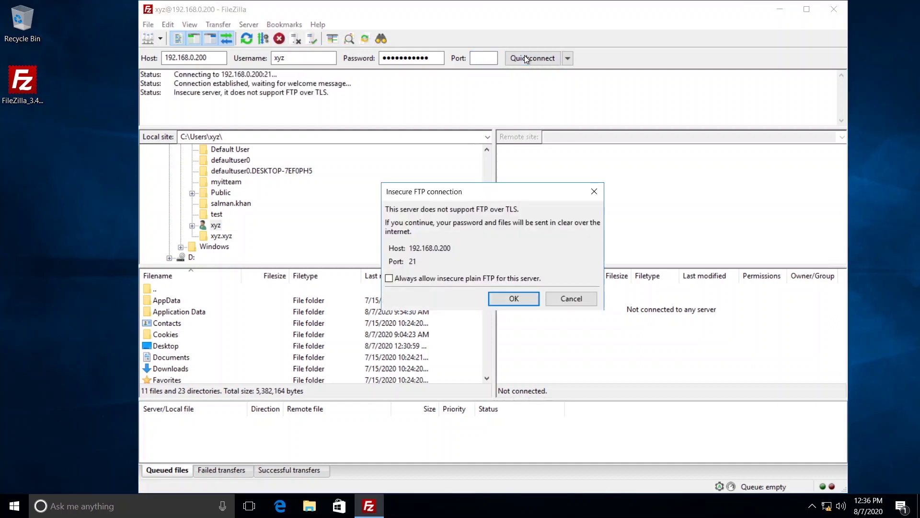
left_click(498, 297)
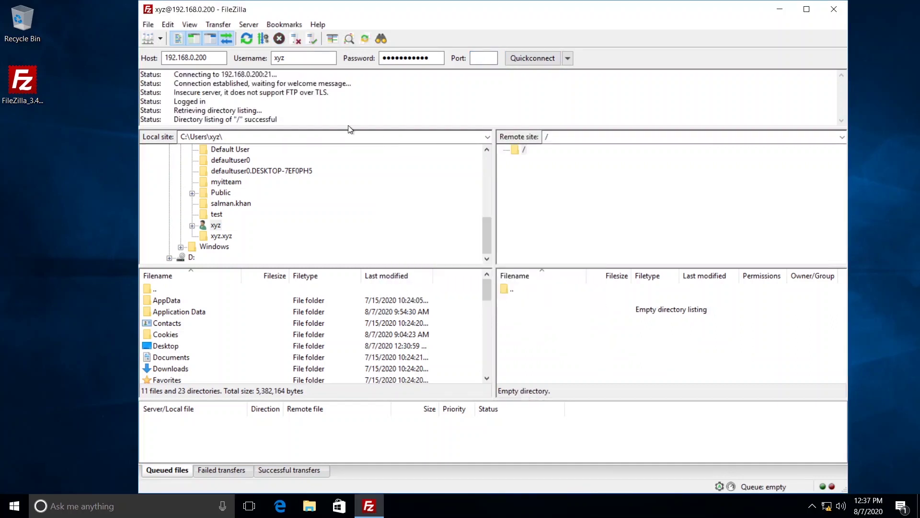